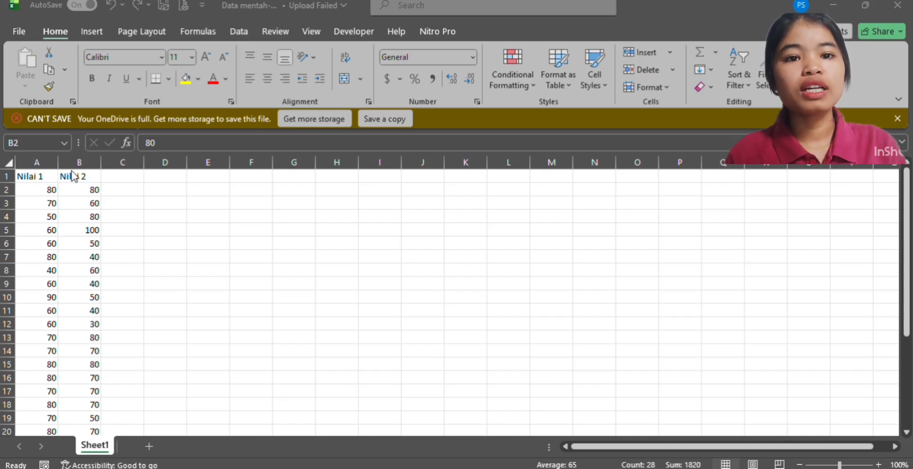
Step: Review the raw scores in the worksheet and the stacked scores with their group codes in the SPSS data set
scroll(68, 233, "down", 4)
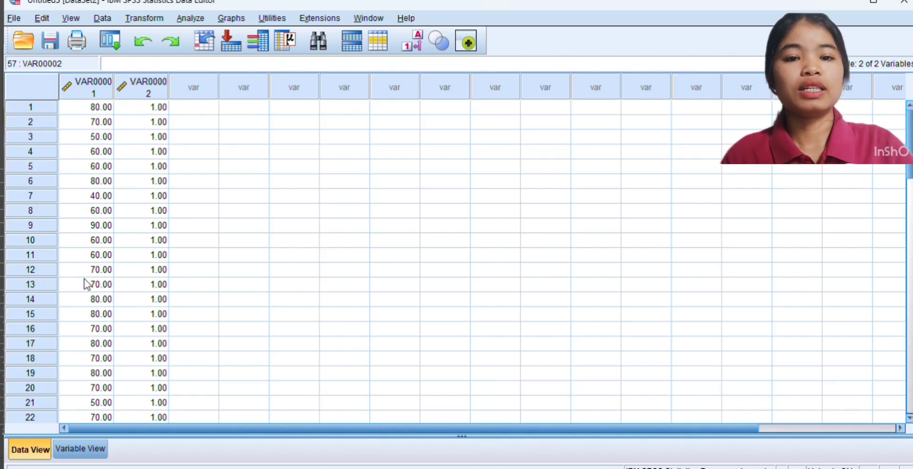
scroll(107, 367, "down", 3)
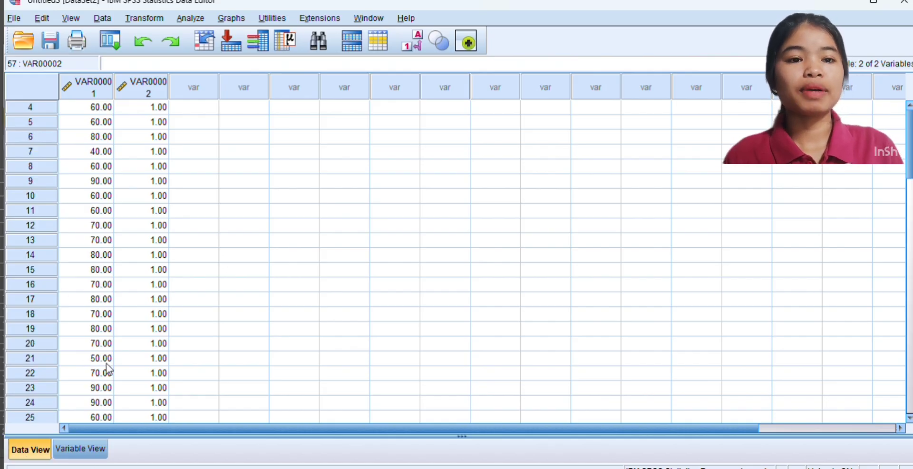
scroll(108, 369, "down", 3)
scroll(107, 369, "down", 4)
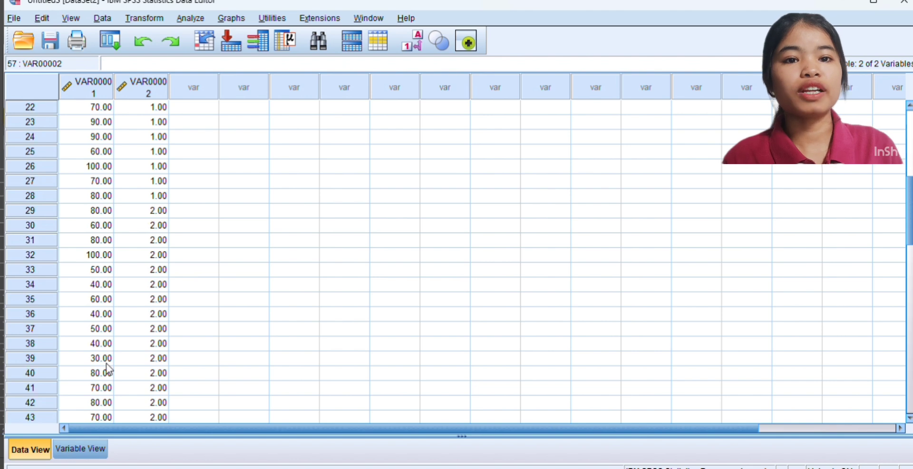
scroll(107, 363, "down", 4)
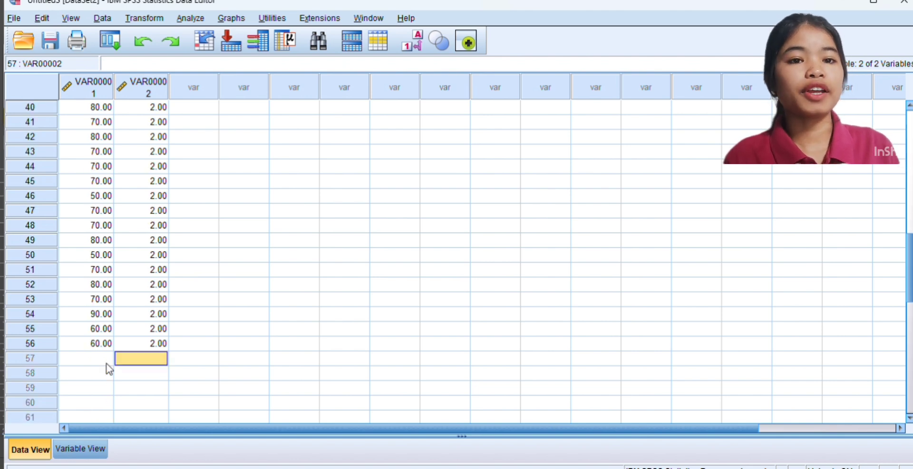
scroll(108, 369, "up", 8)
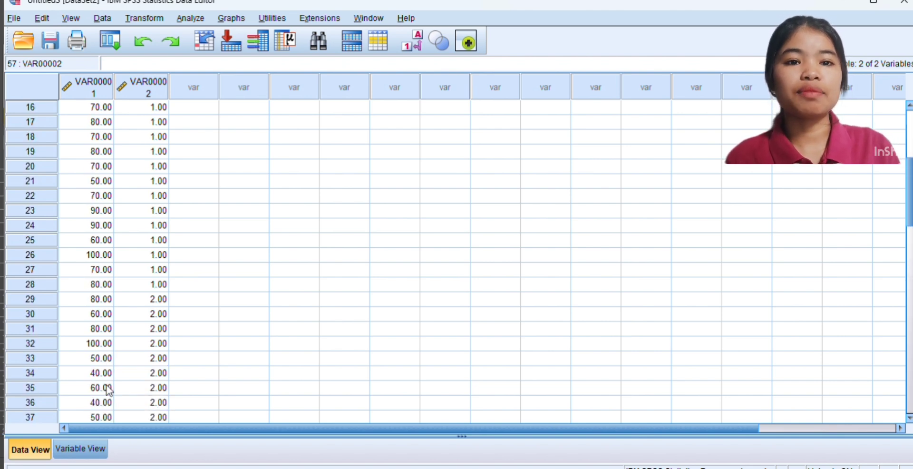
Step: Rename the first variable, VAR00001, as Nilai1 in the variable definitions
left_click(79, 455)
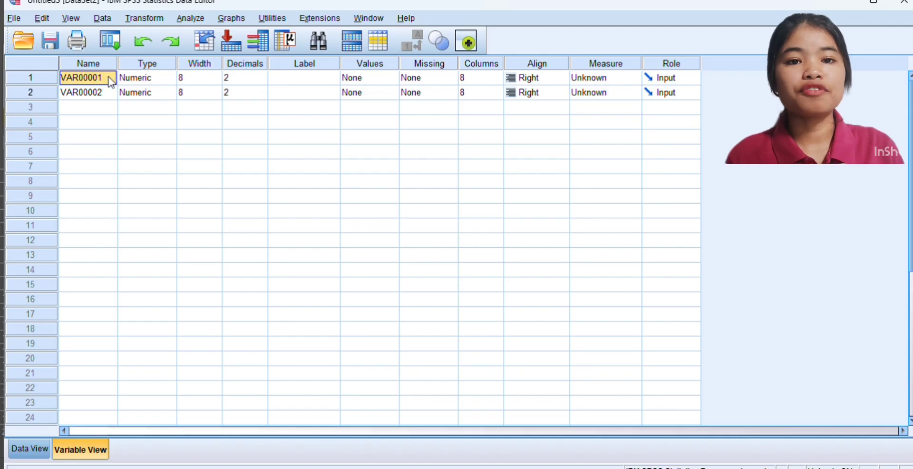
double_click(109, 81)
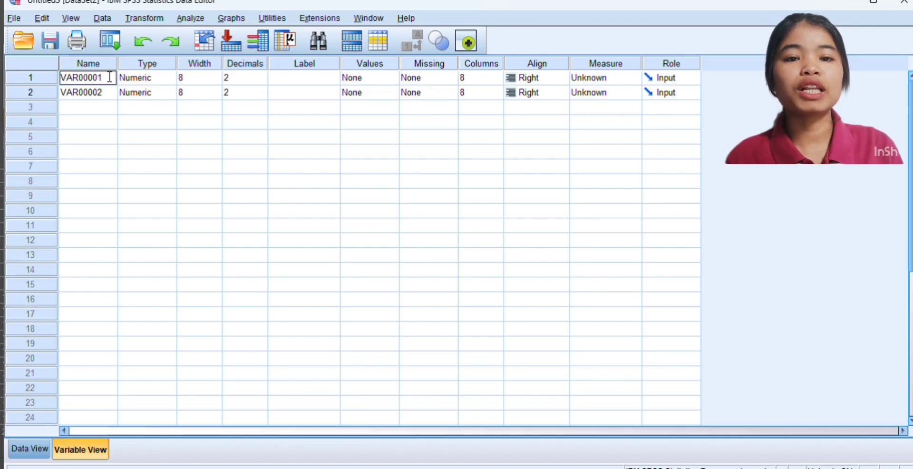
key("BackSpace")
key("BackSpace")
key("BackSpace")
key("BackSpace")
key("BackSpace")
key("BackSpace")
key("BackSpace")
key("BackSpace")
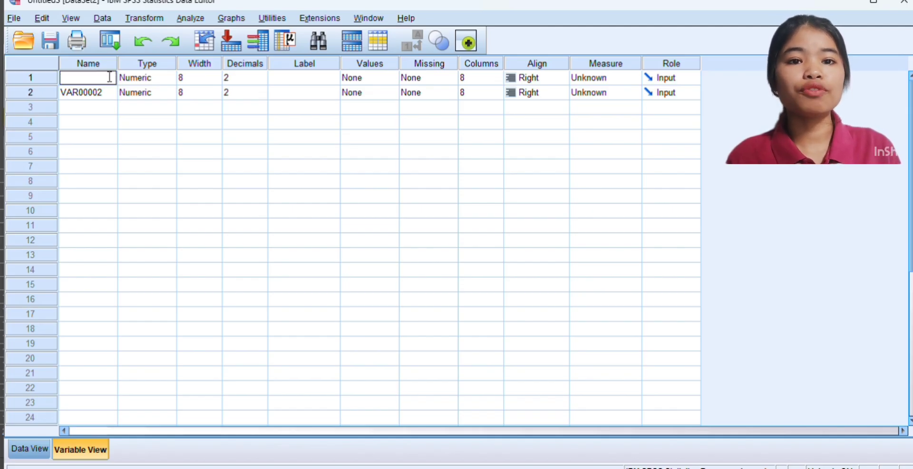
type("Nilai")
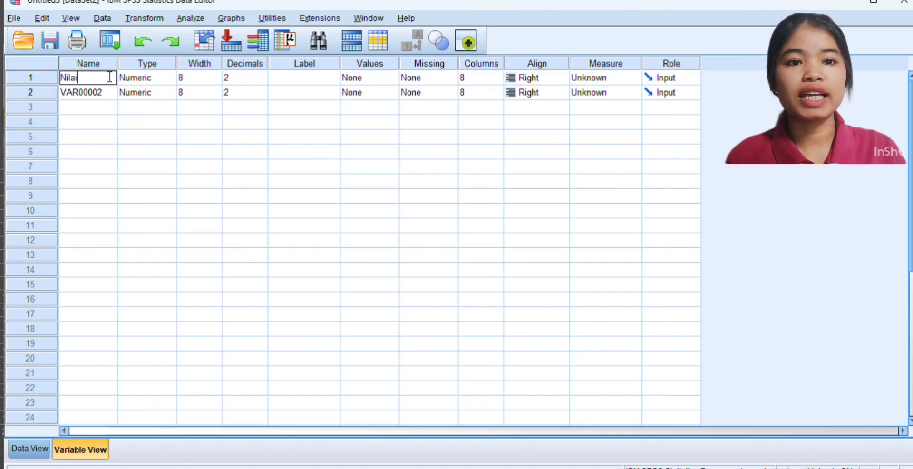
type("1")
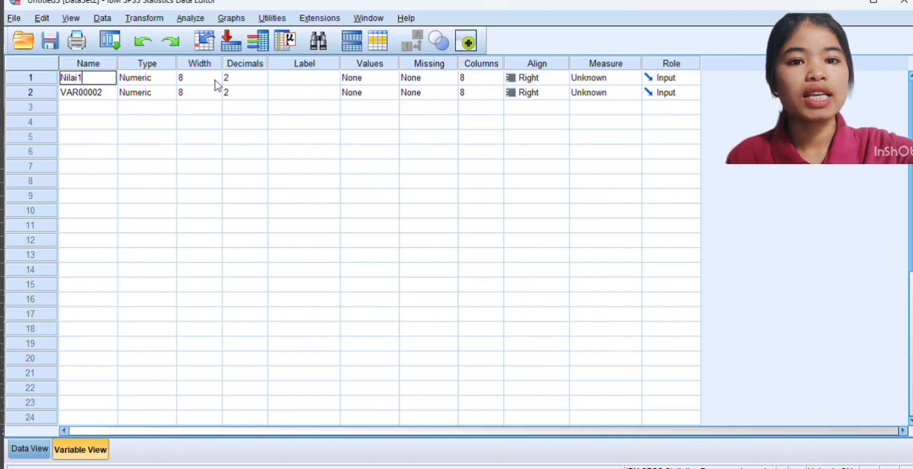
Step: Set the number of decimals of the first variable to 0
left_click(235, 77)
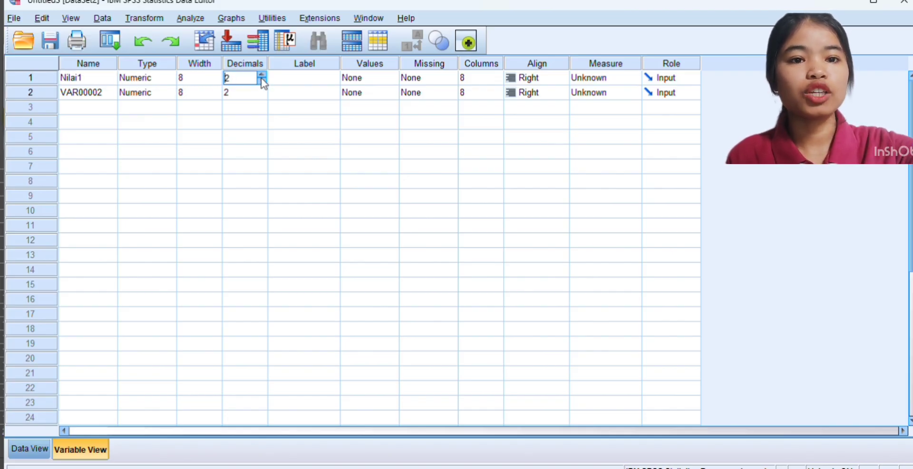
left_click(261, 81)
left_click(261, 81)
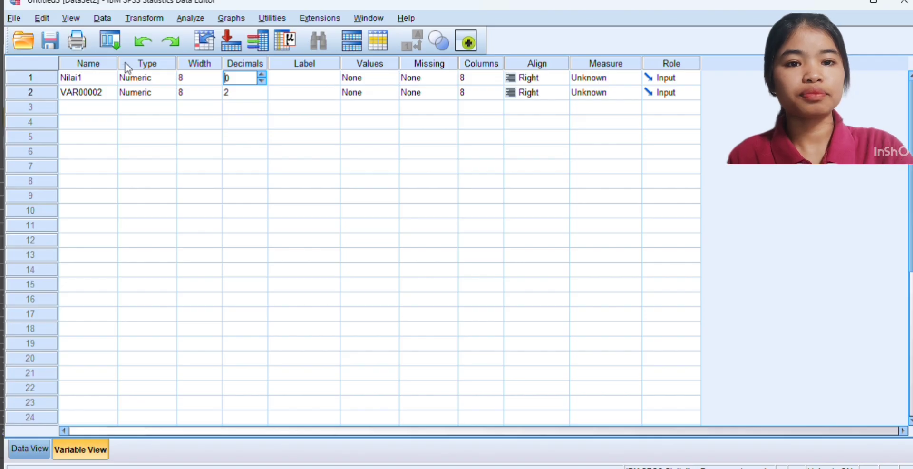
Step: Rename the first variable as Nilai and set its measurement level to Scale
left_click(104, 80)
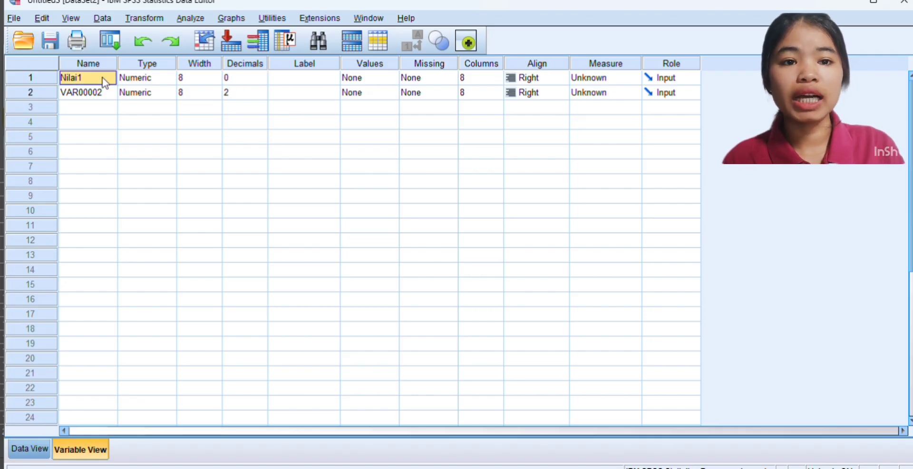
key("BackSpace")
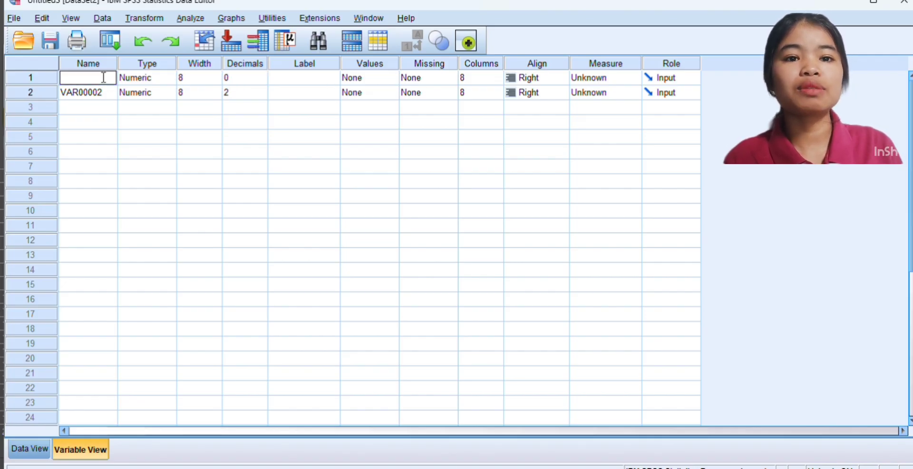
type("Nil")
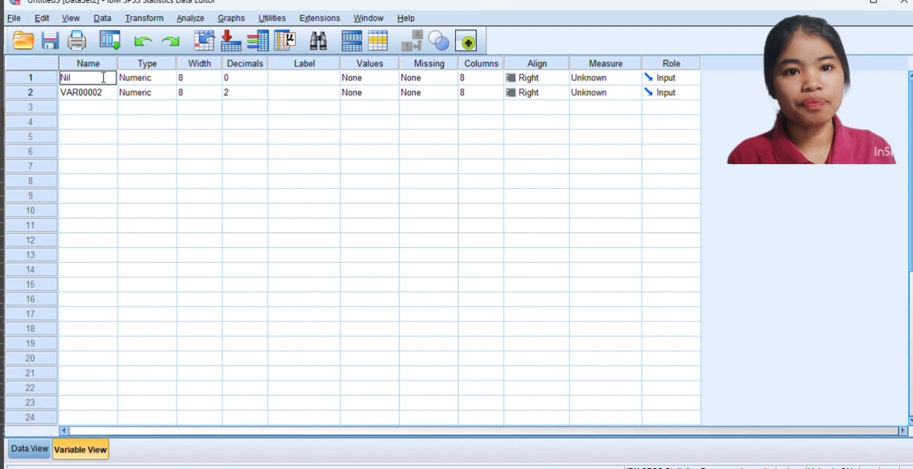
type("ai")
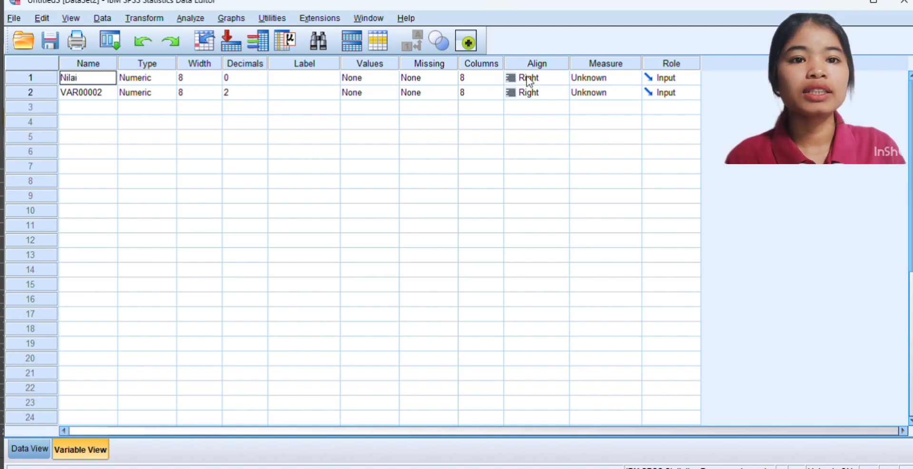
left_click(584, 80)
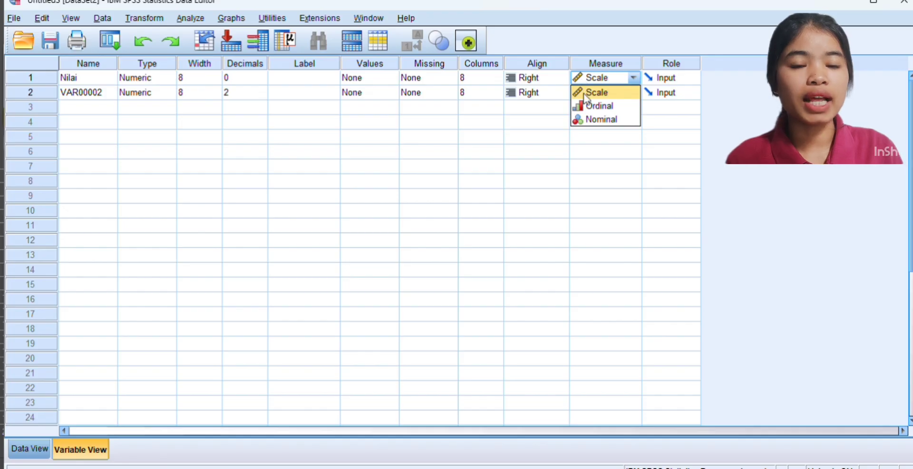
left_click(584, 93)
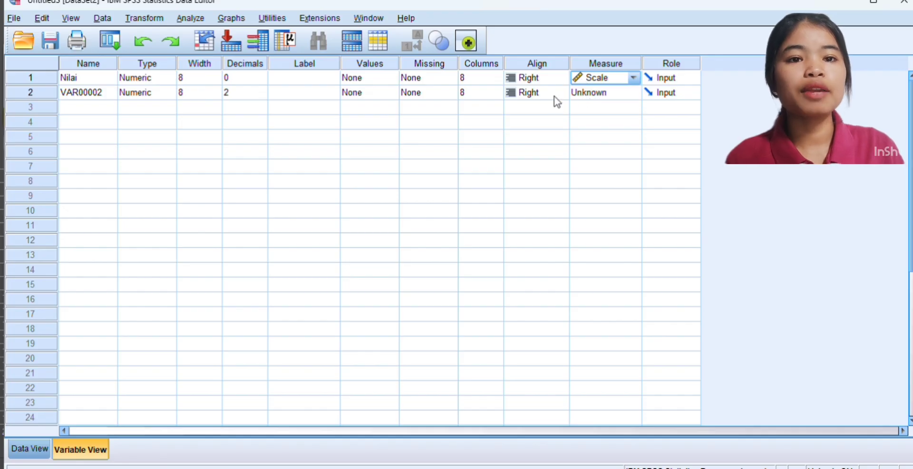
Step: Rename the second variable, VAR00002, as Kelas and set its decimals to 0
left_click(103, 93)
type("K")
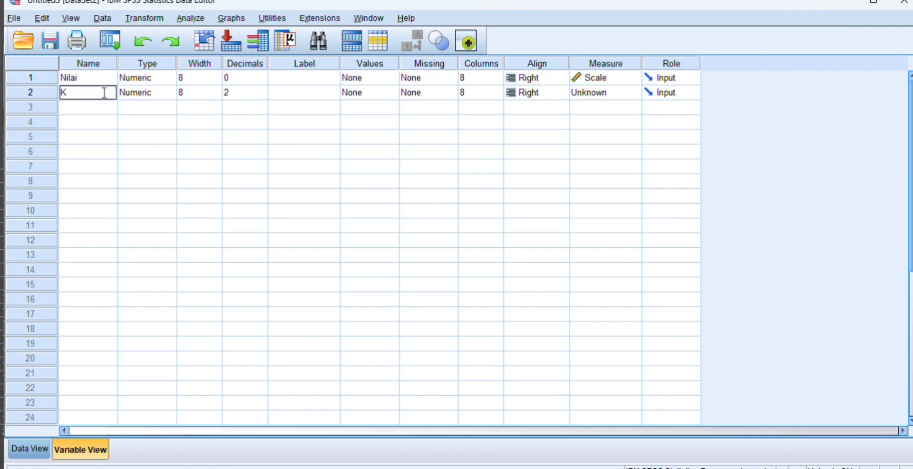
type("elas")
left_click(233, 94)
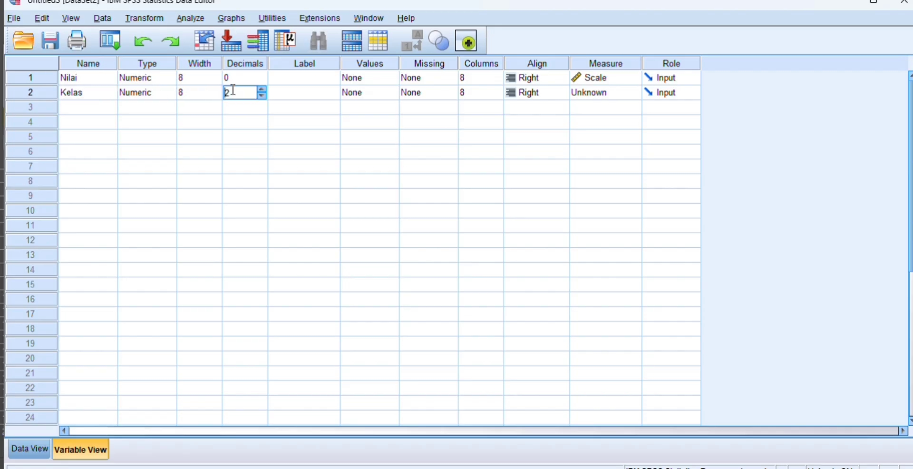
left_click(261, 95)
left_click(262, 95)
Step: Set the measurement level of Kelas to Scale and return to the data rows
left_click(613, 95)
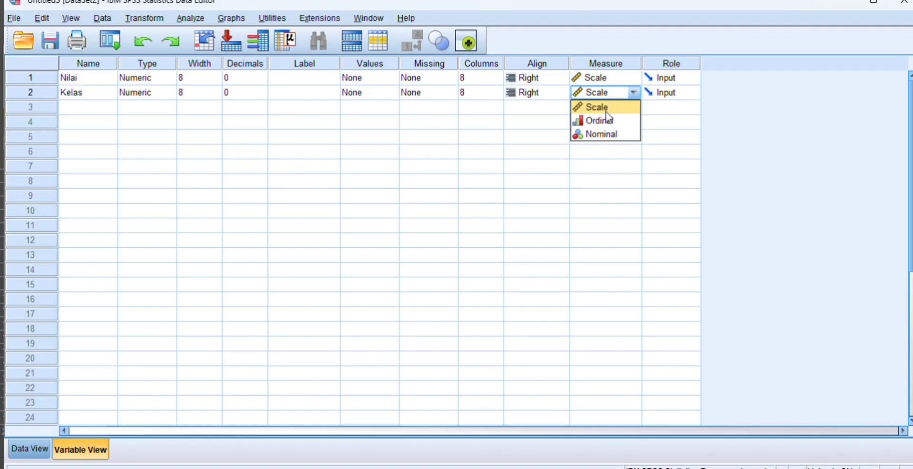
left_click(604, 108)
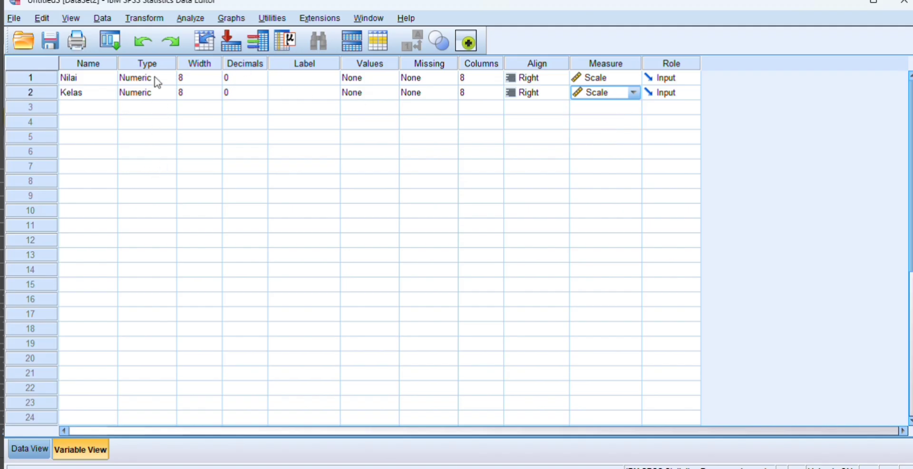
left_click(29, 441)
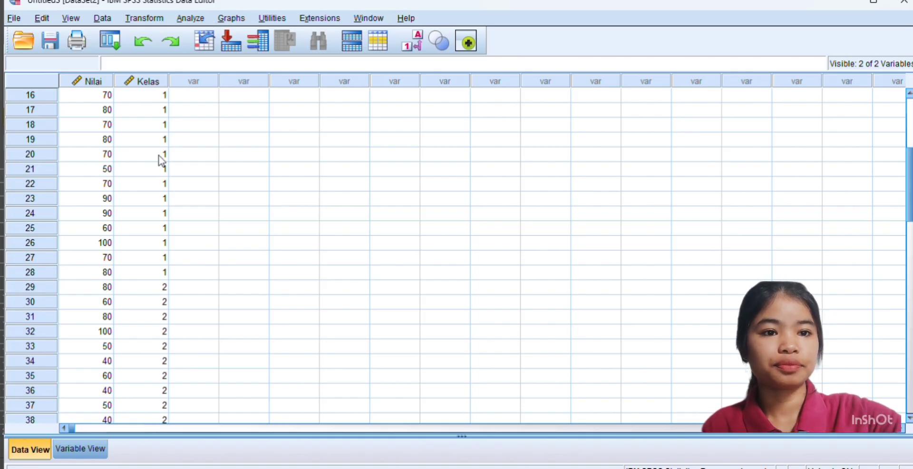
Step: Set up a One-Way ANOVA with Nilai as the dependent variable and Kelas as the factor
left_click(195, 20)
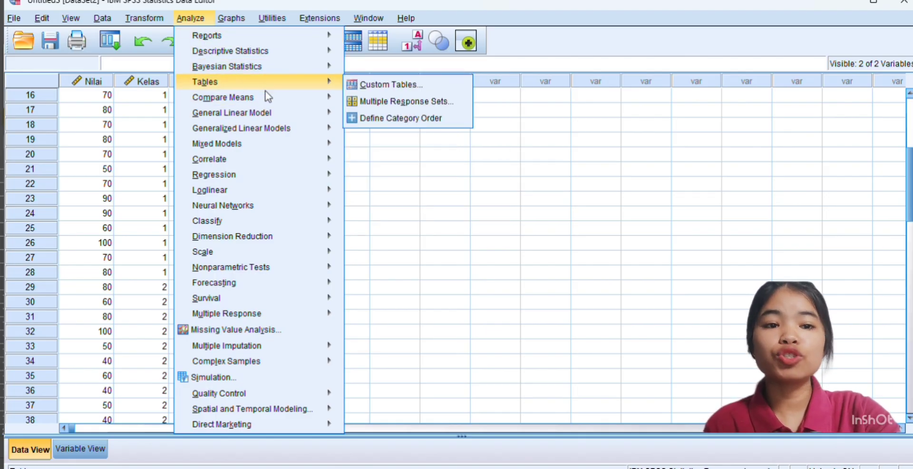
mouse_move(267, 97)
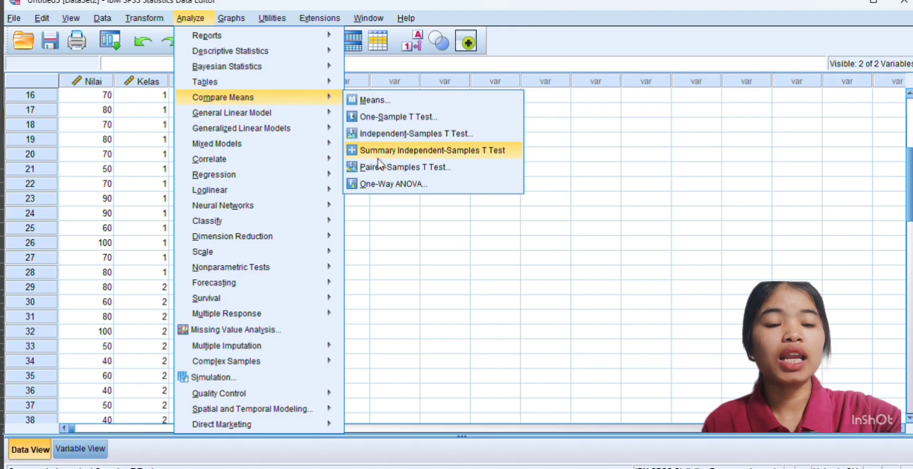
left_click(383, 182)
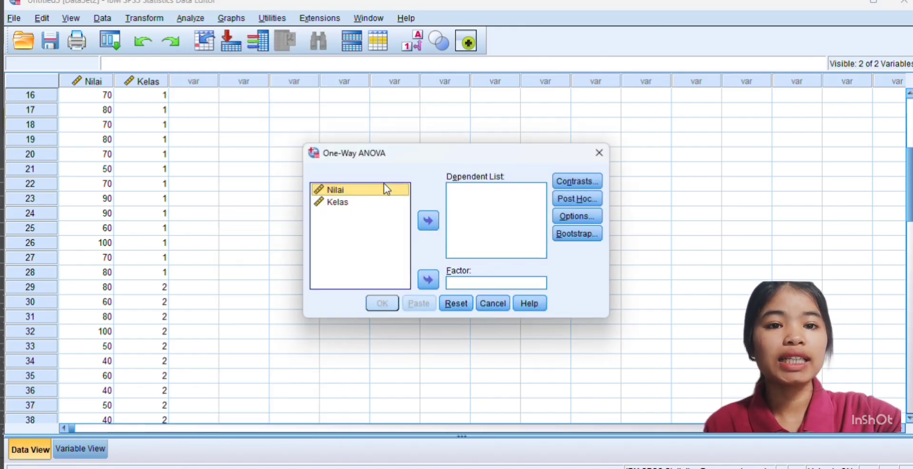
left_click(430, 219)
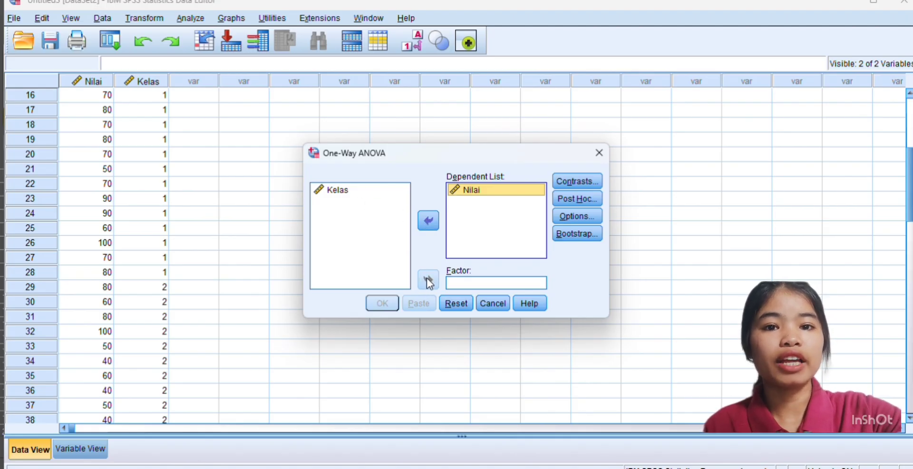
left_click(375, 192)
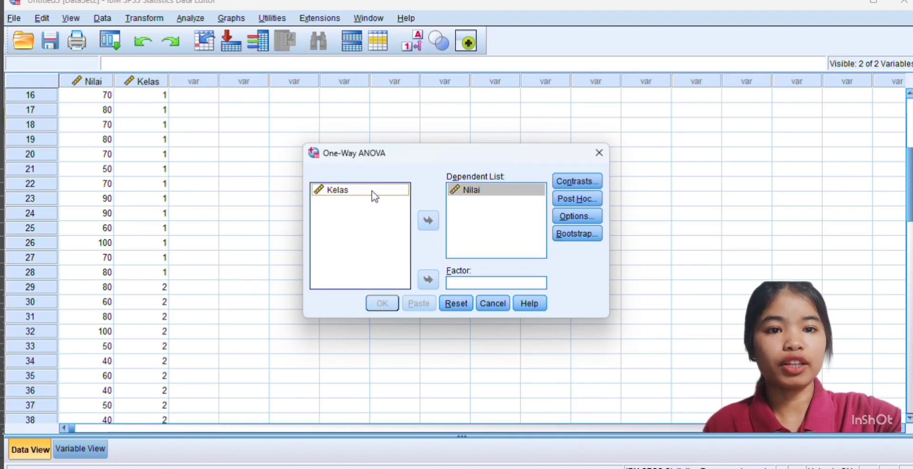
left_click(428, 280)
Step: Include the homogeneity of variance test in the One-Way ANOVA and run the analysis
left_click(563, 218)
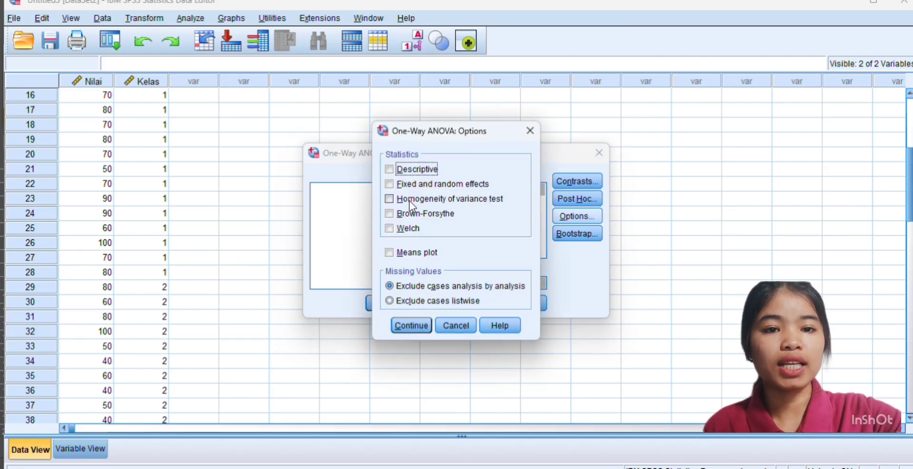
left_click(389, 199)
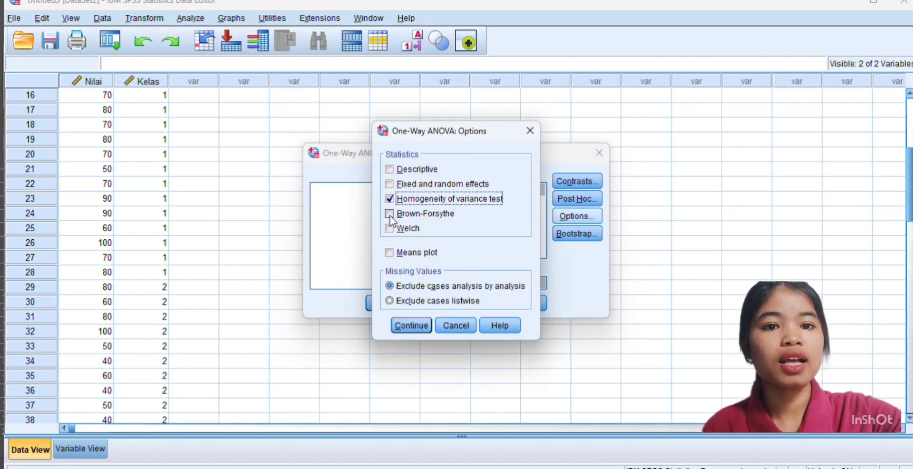
left_click(409, 327)
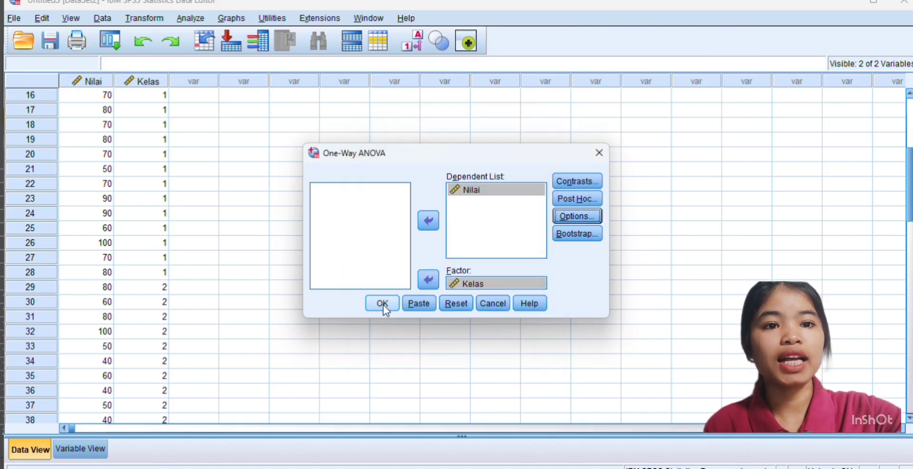
left_click(382, 303)
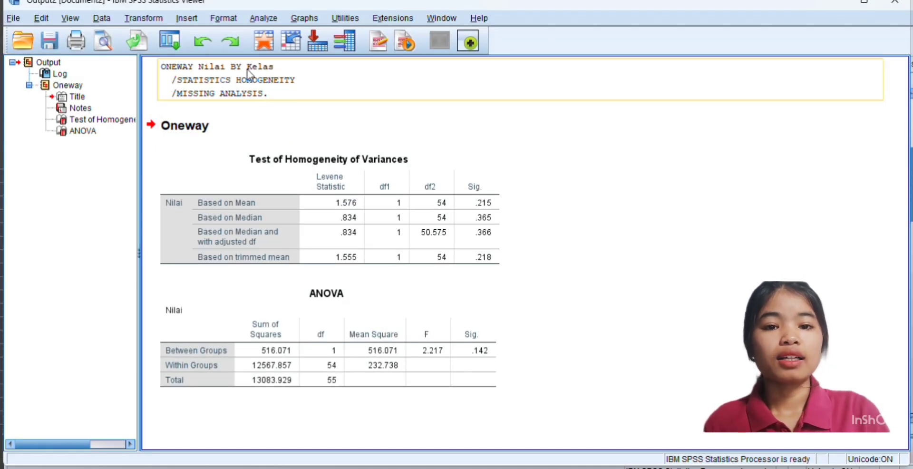
Step: Set up an Independent-Samples T Test with Nilai as the test variable and Kelas as the grouping variable
left_click(260, 19)
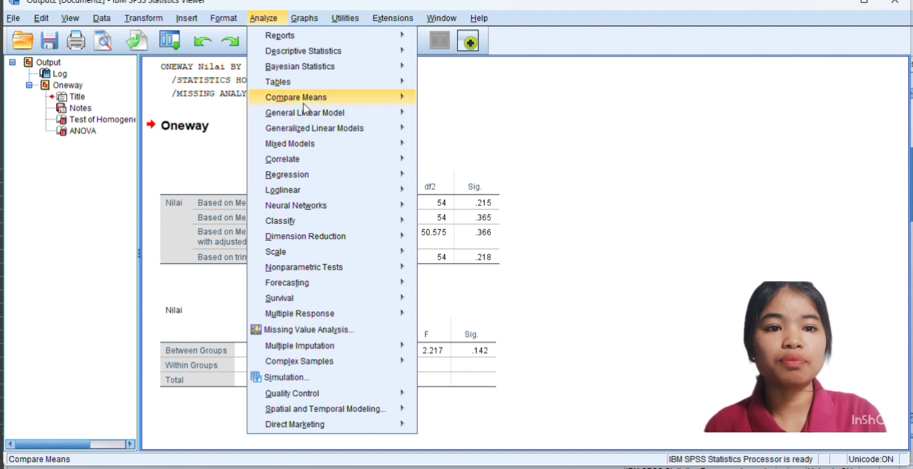
mouse_move(335, 94)
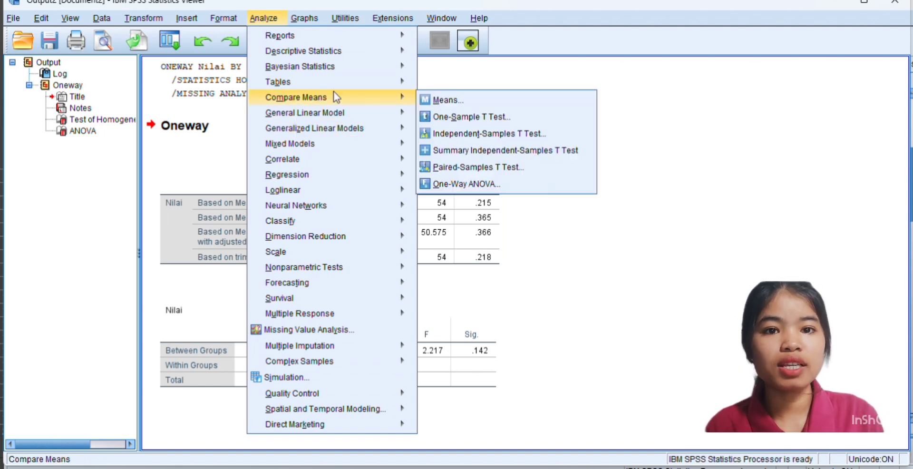
left_click(441, 132)
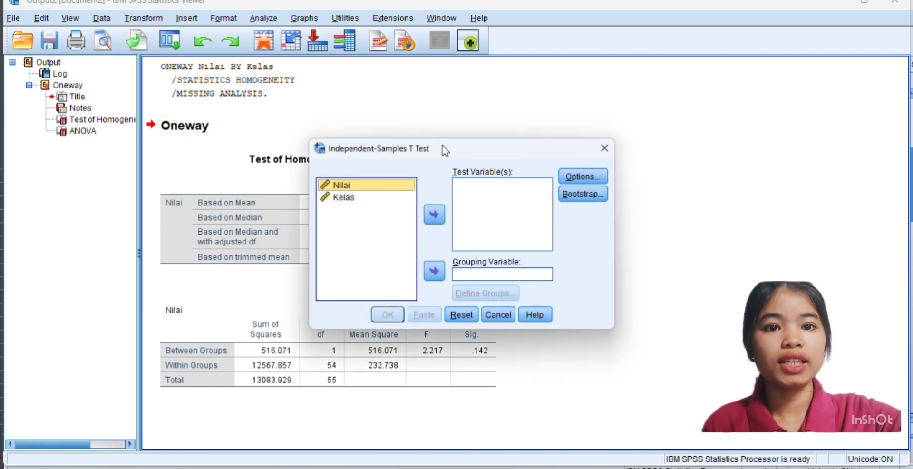
left_click(435, 217)
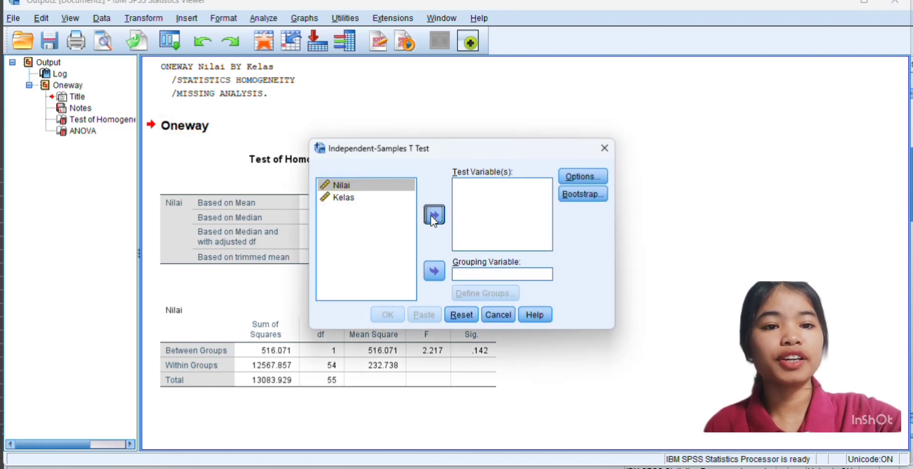
left_click(377, 185)
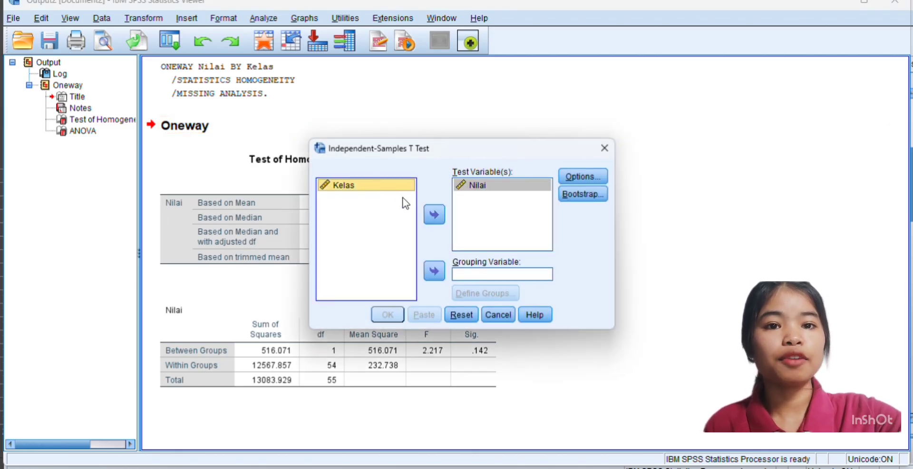
left_click(434, 271)
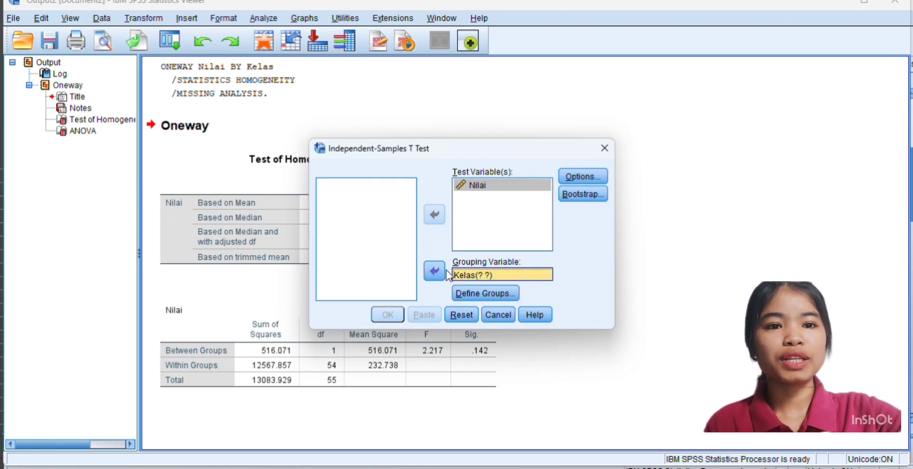
Step: Define the Kelas groups with the specified values 1 and 2, and run the independent-samples t test
left_click(485, 293)
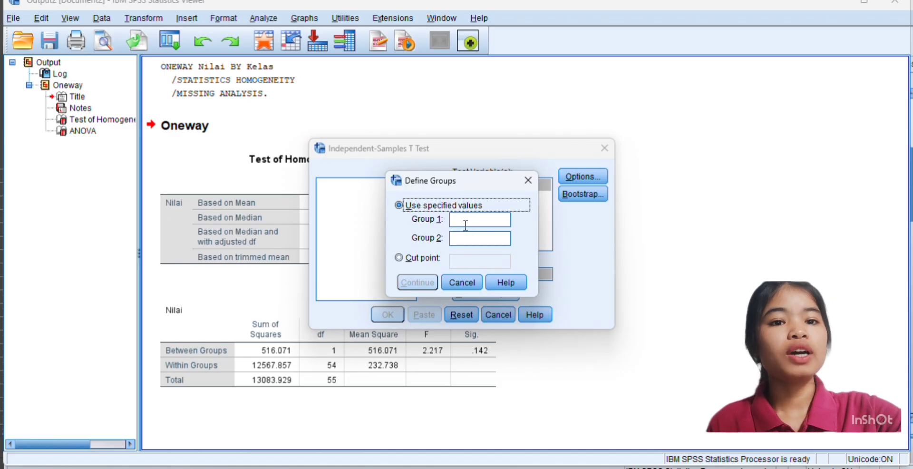
left_click(464, 221)
type("1")
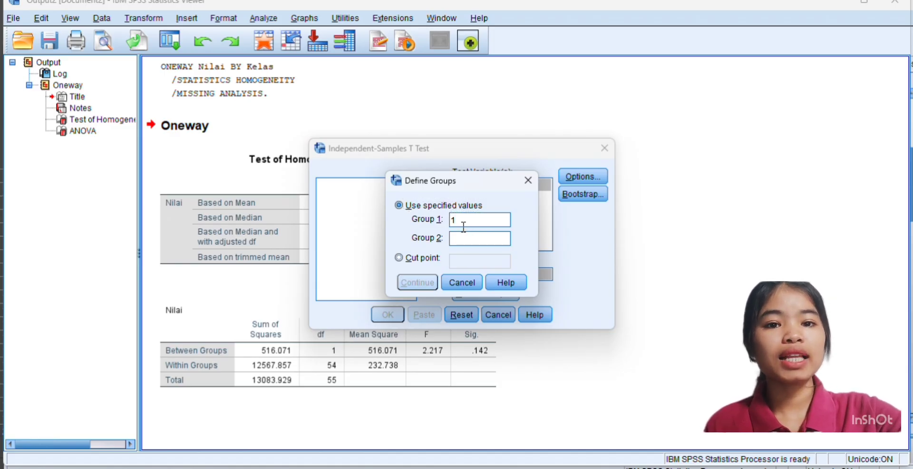
left_click(464, 237)
type("2")
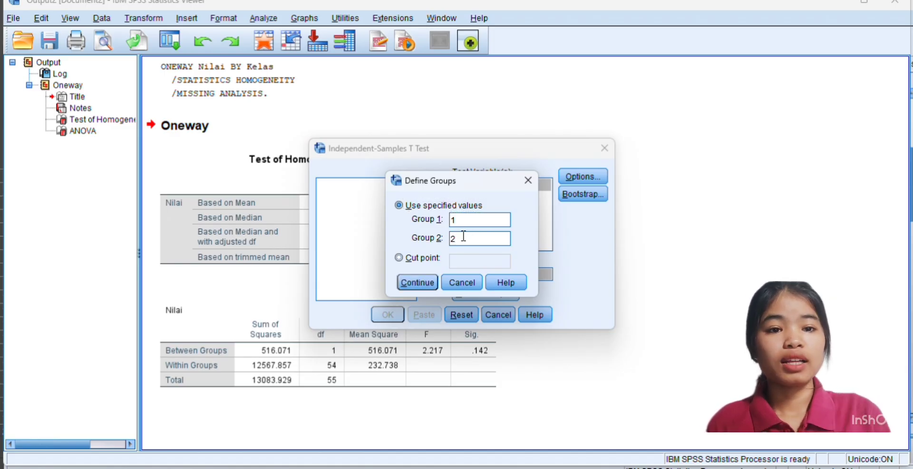
left_click(404, 284)
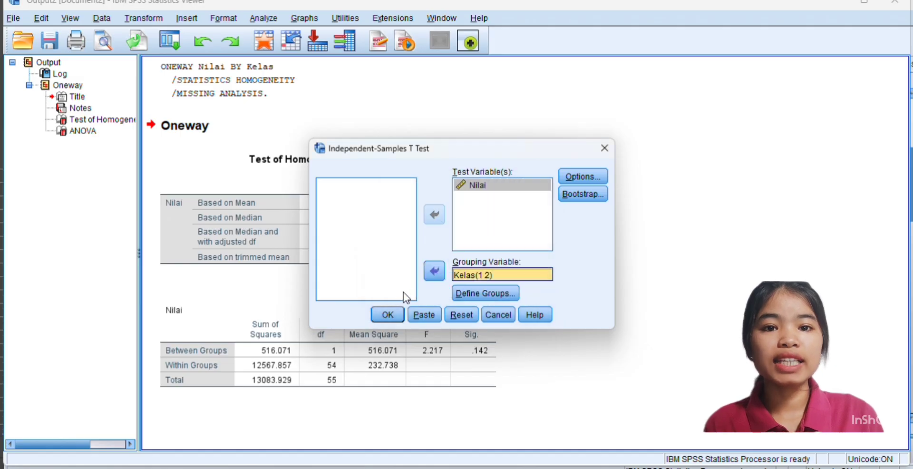
left_click(393, 314)
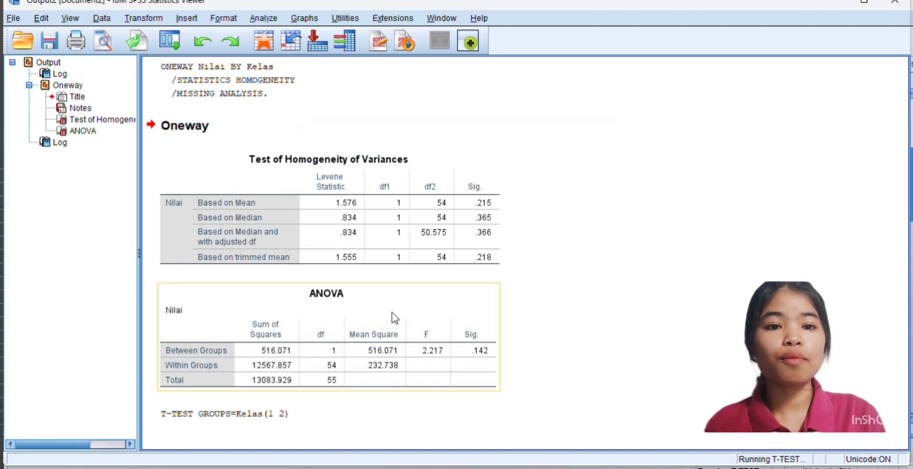
Step: Examine the Group Statistics and Independent Samples Test tables alongside the earlier homogeneity and ANOVA output
scroll(403, 337, "down", 2)
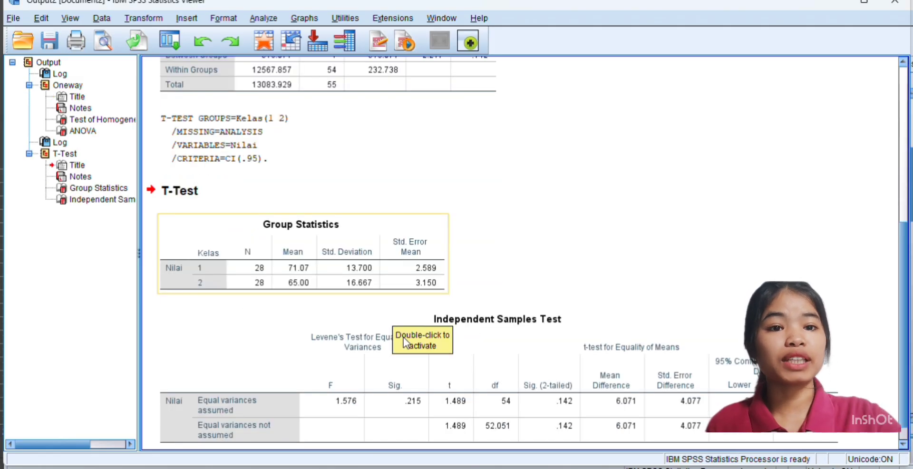
scroll(403, 337, "down", 1)
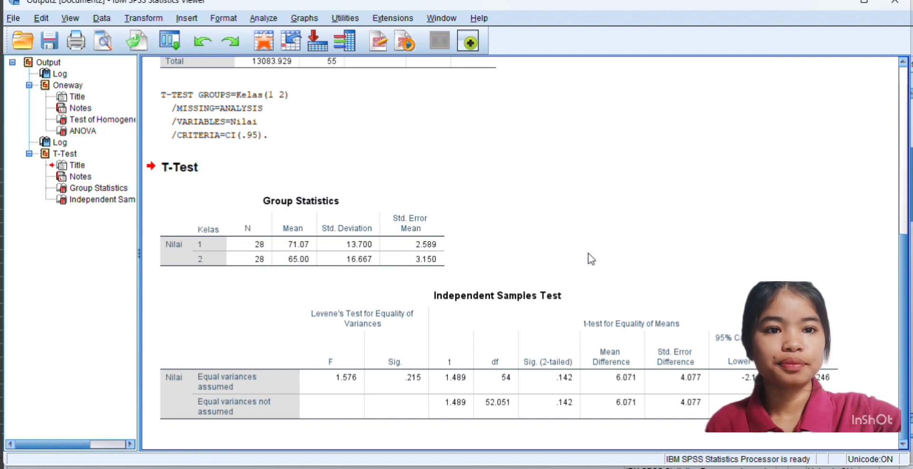
scroll(591, 259, "up", 5)
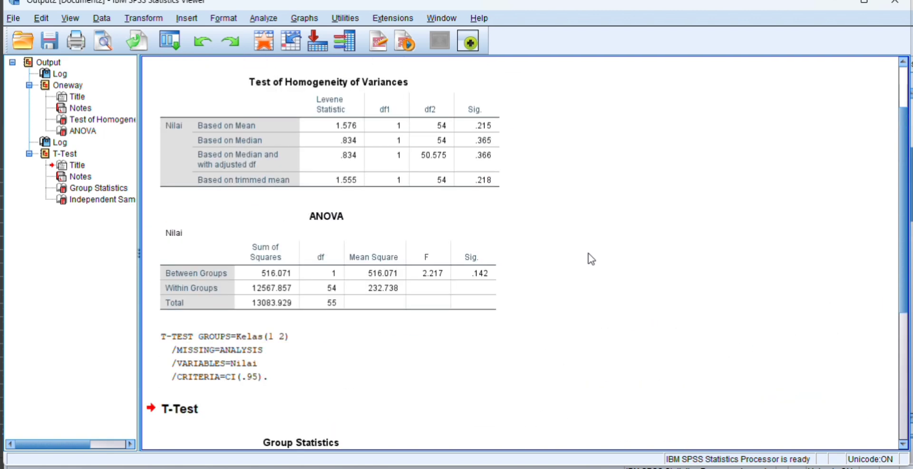
scroll(591, 242, "down", 5)
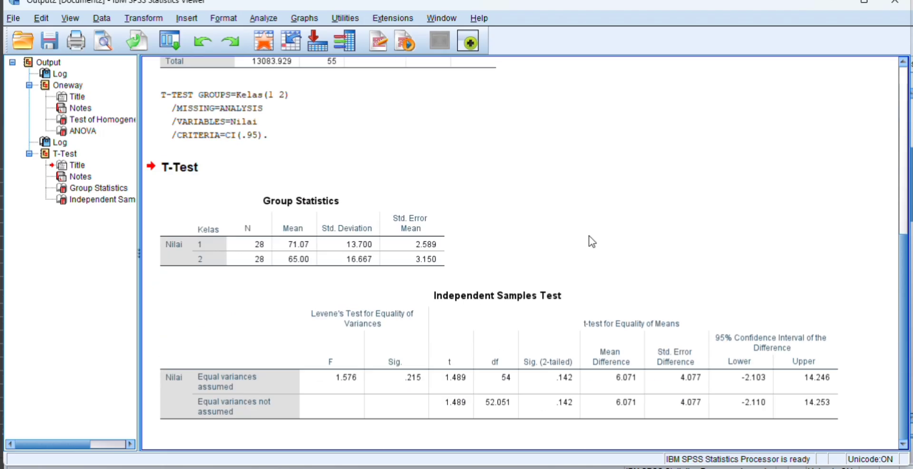